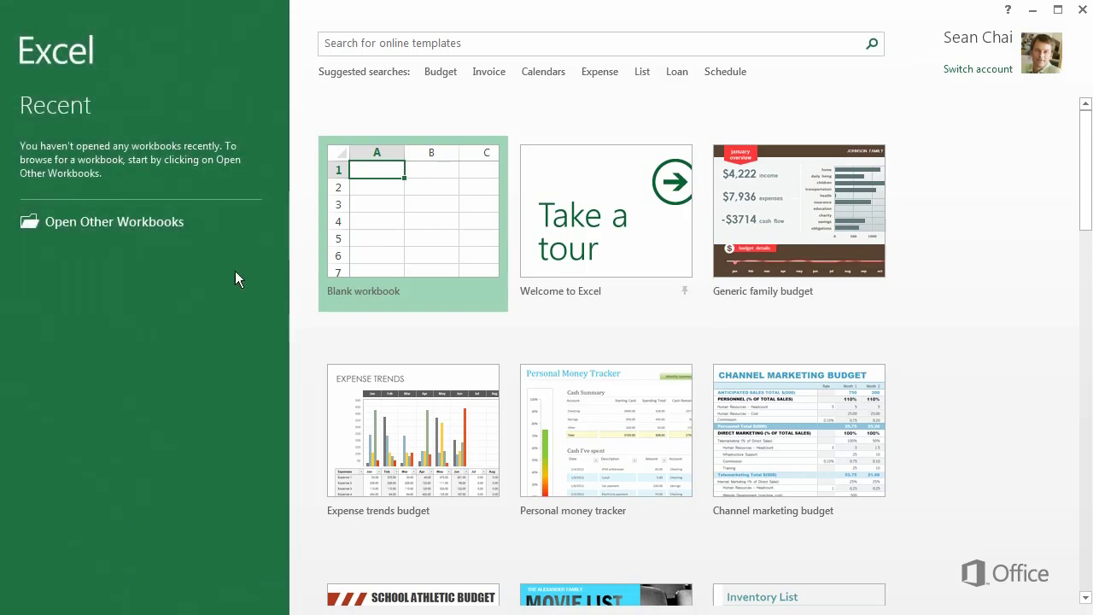
Create a blank workbook and enter Paint walls in cell C6.
click(362, 238)
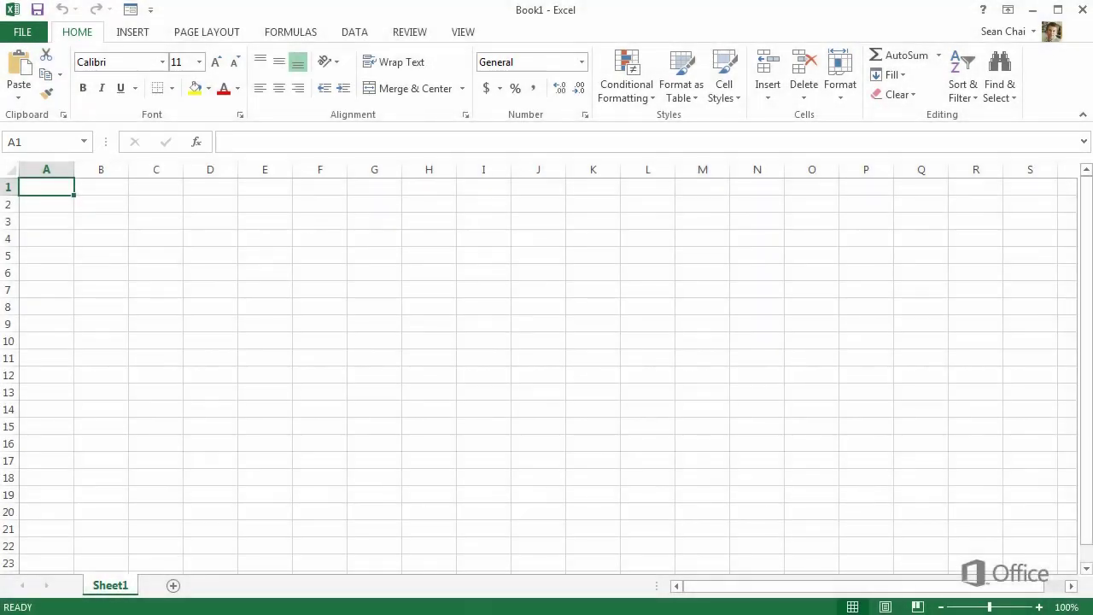
click(166, 273)
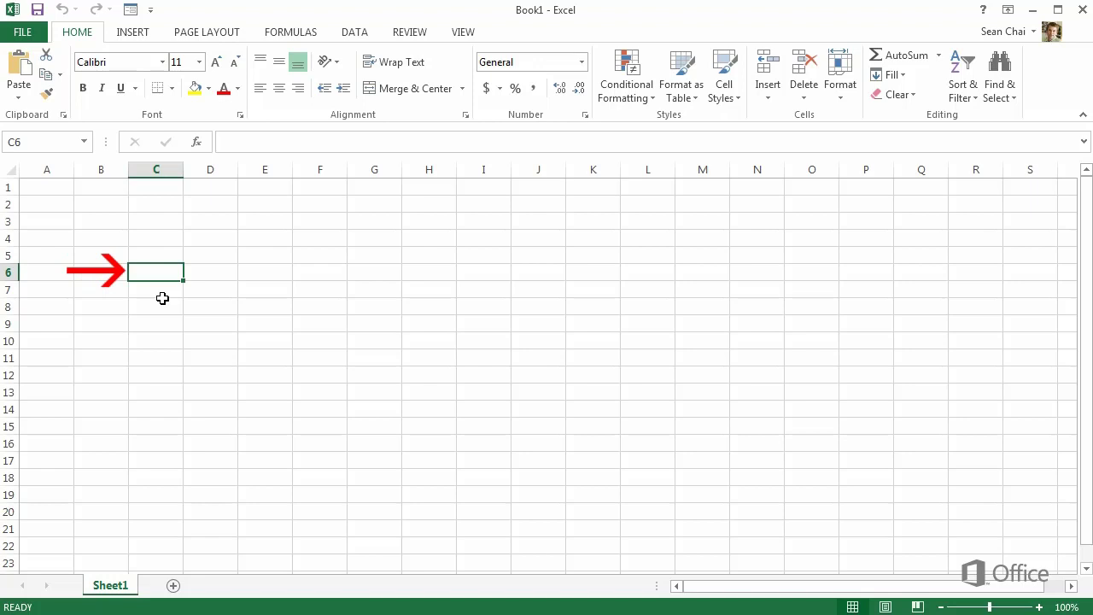
text(Some text)
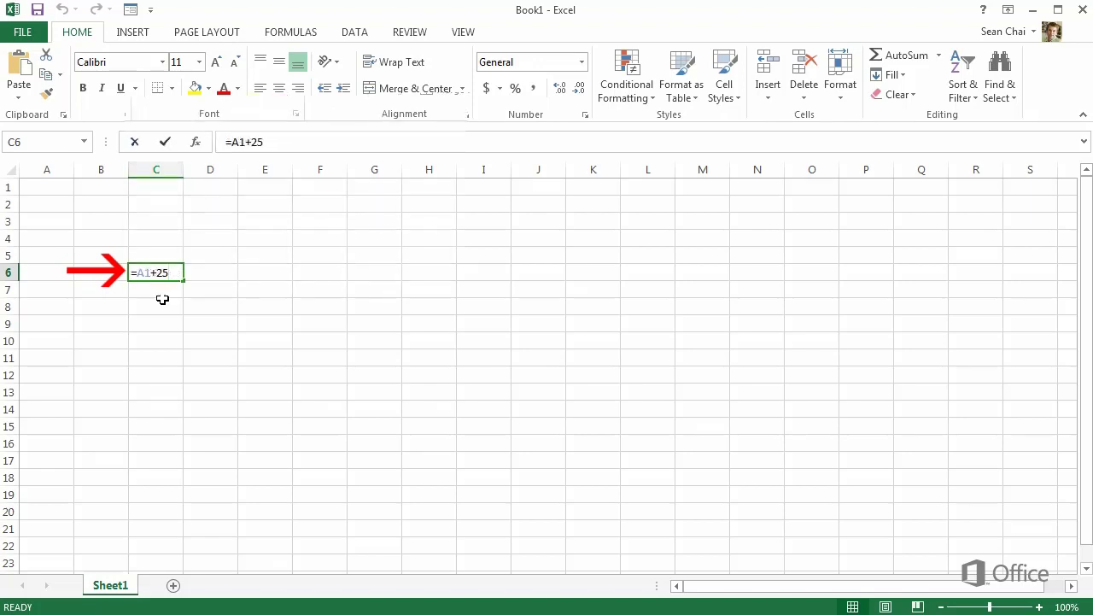
key(Escape)
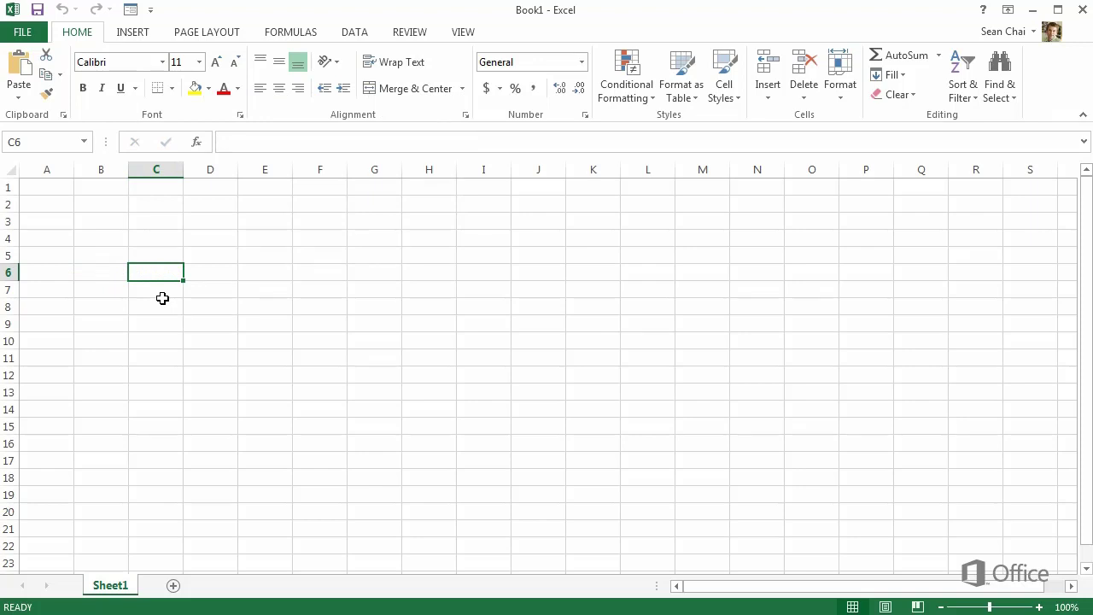
text(Paint walls)
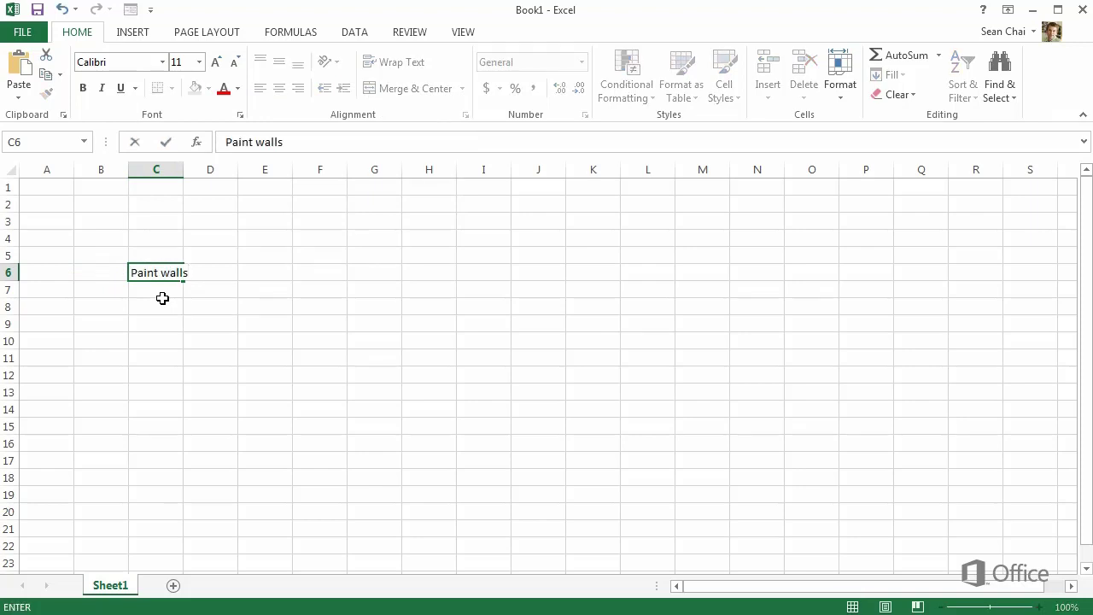
key(Return)
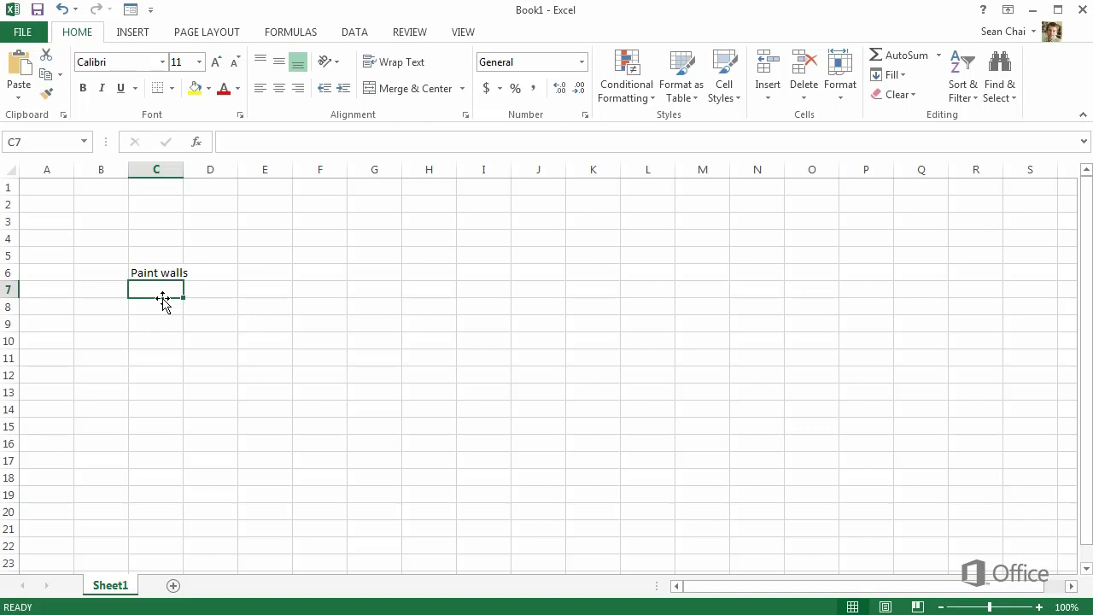
Fill C7:C15 with Add mural back wall, Replace ceiling tiles, Repair floor tiles, Fix lighting, Remodel check-out, Create entry way, Add hanging graphics, Repaint exterior, Fix neon sign.
click(142, 274)
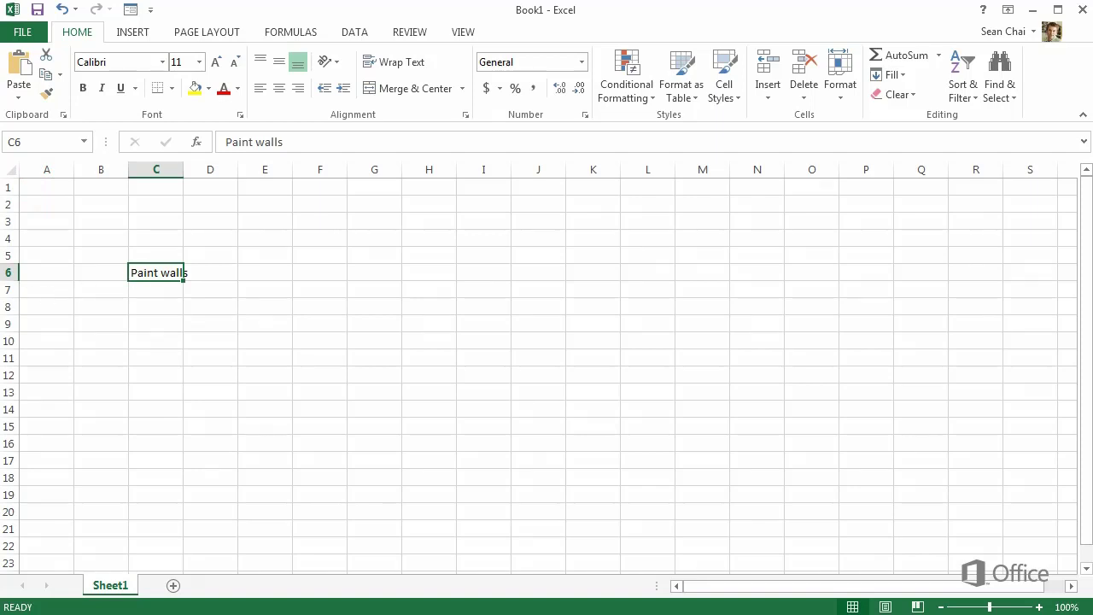
key(Return)
text(Add mural back wall)
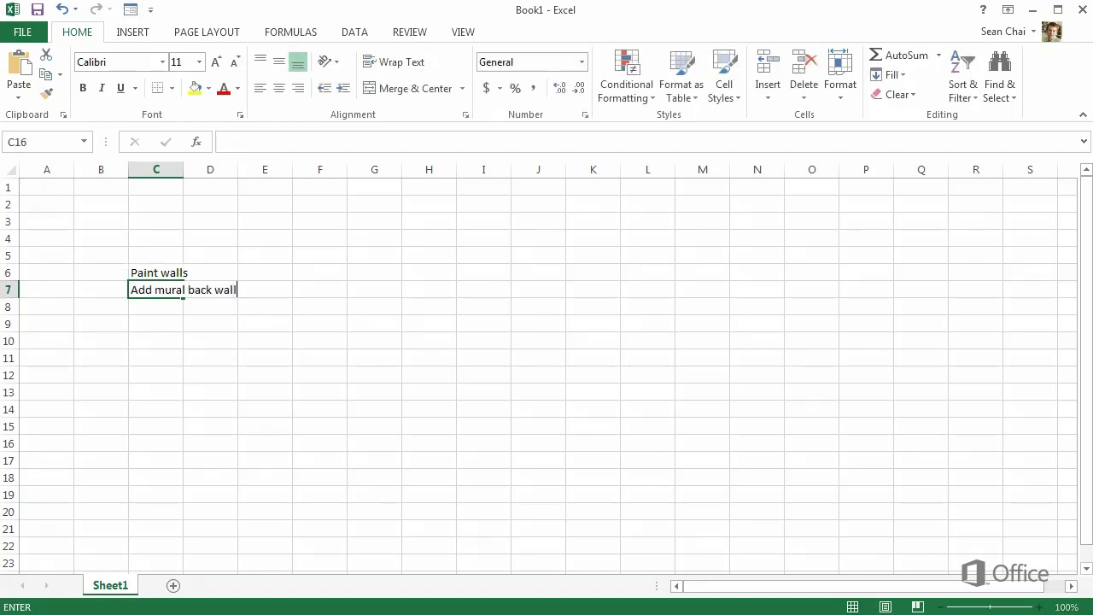
key(Return)
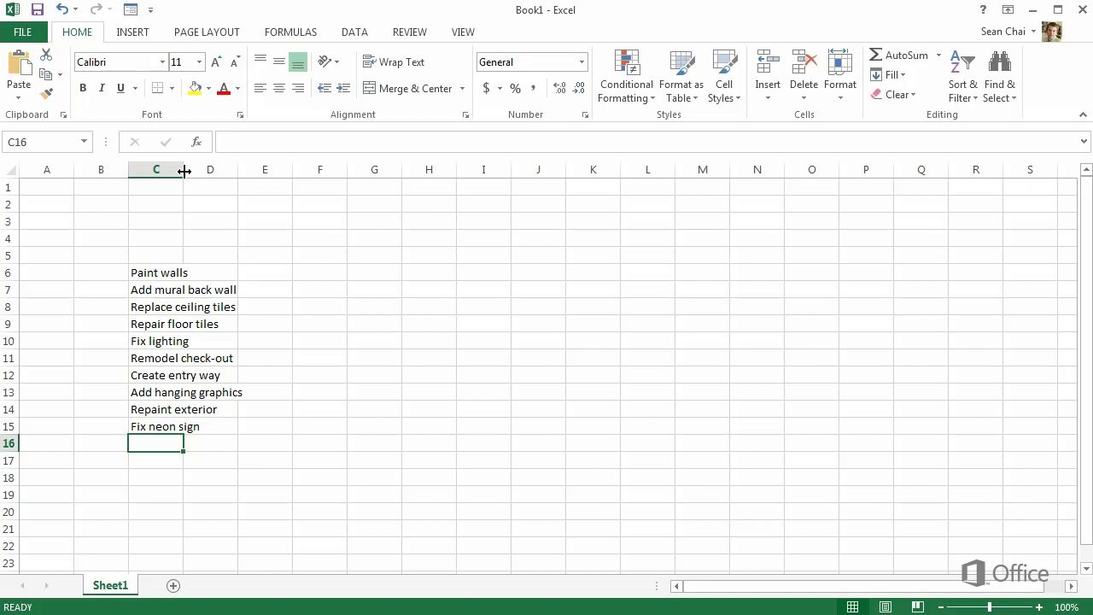
Widen column C to fit its text and enter 4545, 10000, 2000, 500, 500, 4000, 500, 250, 3000, 1200 in D6:D15.
drag(183, 171, 271, 179)
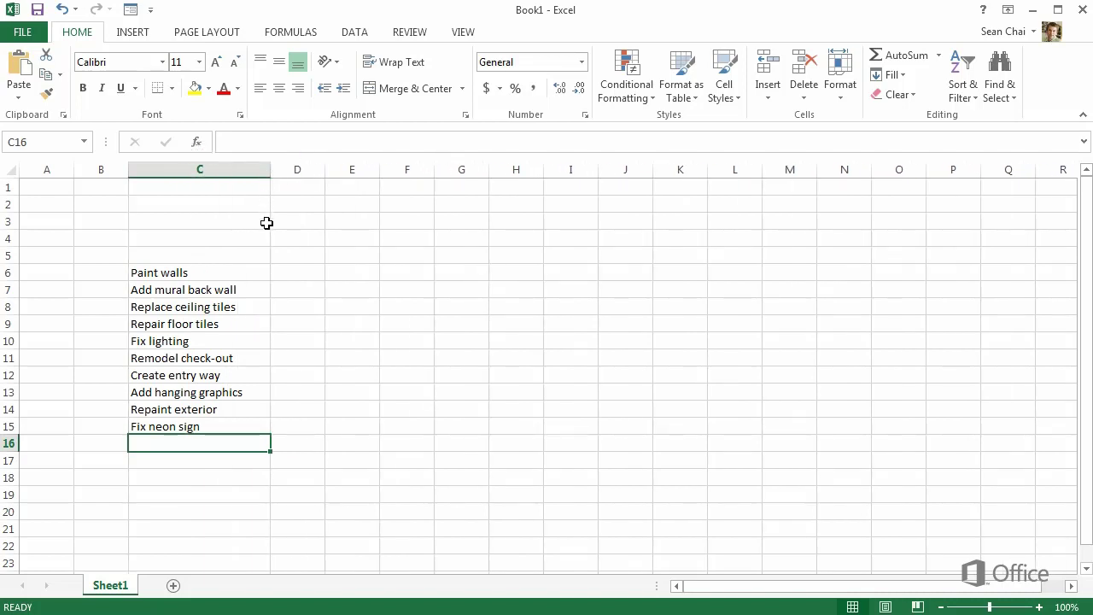
click(293, 271)
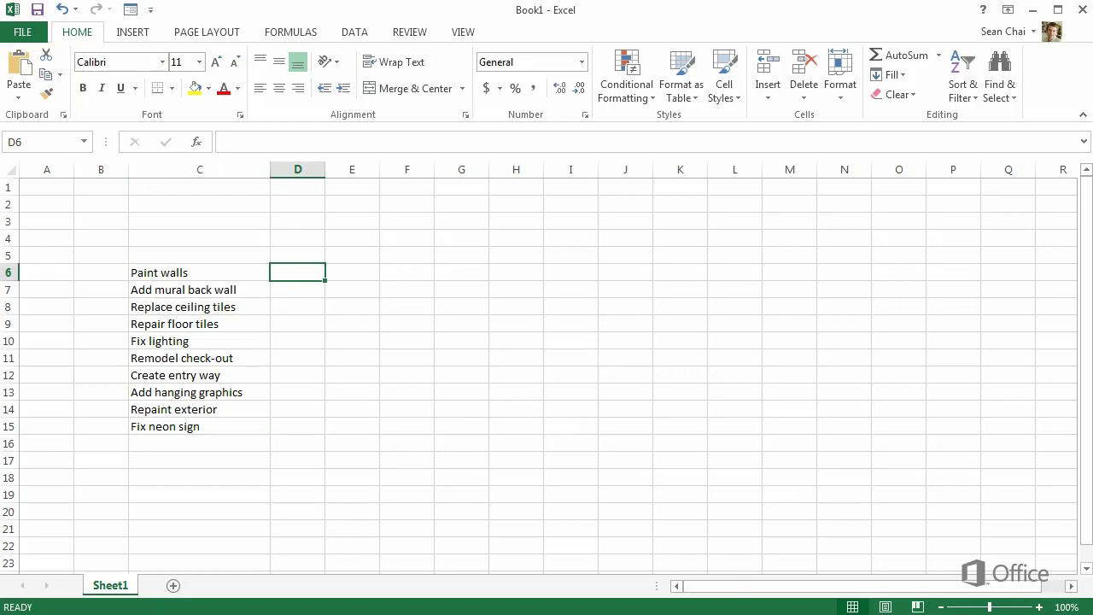
text(4545.00)
key(Return)
text(10000 2000 500 )
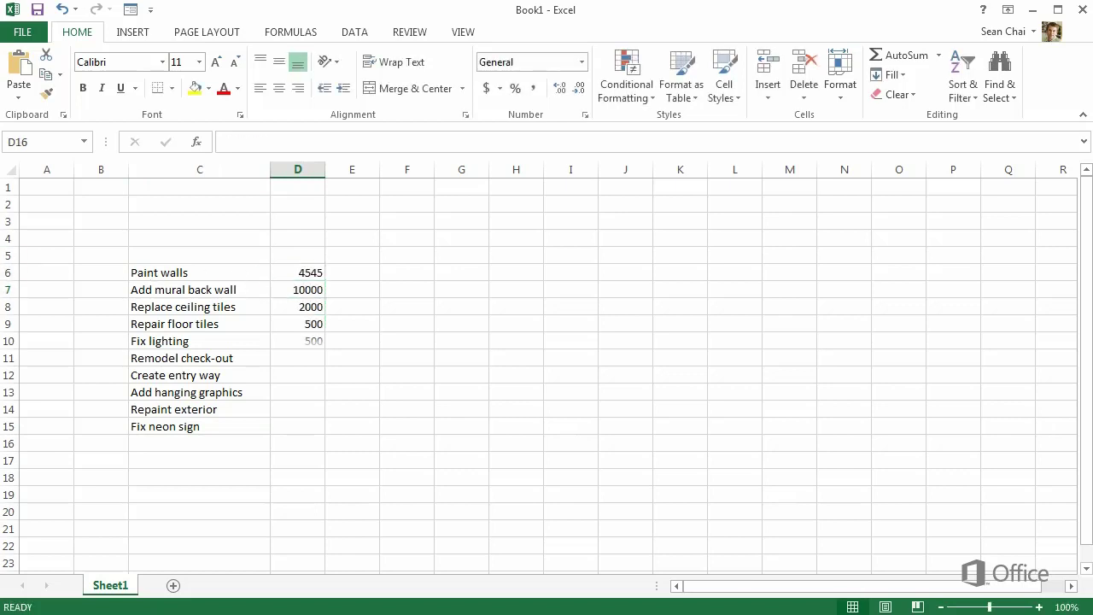
text(500 4000 500 250 3000 1200)
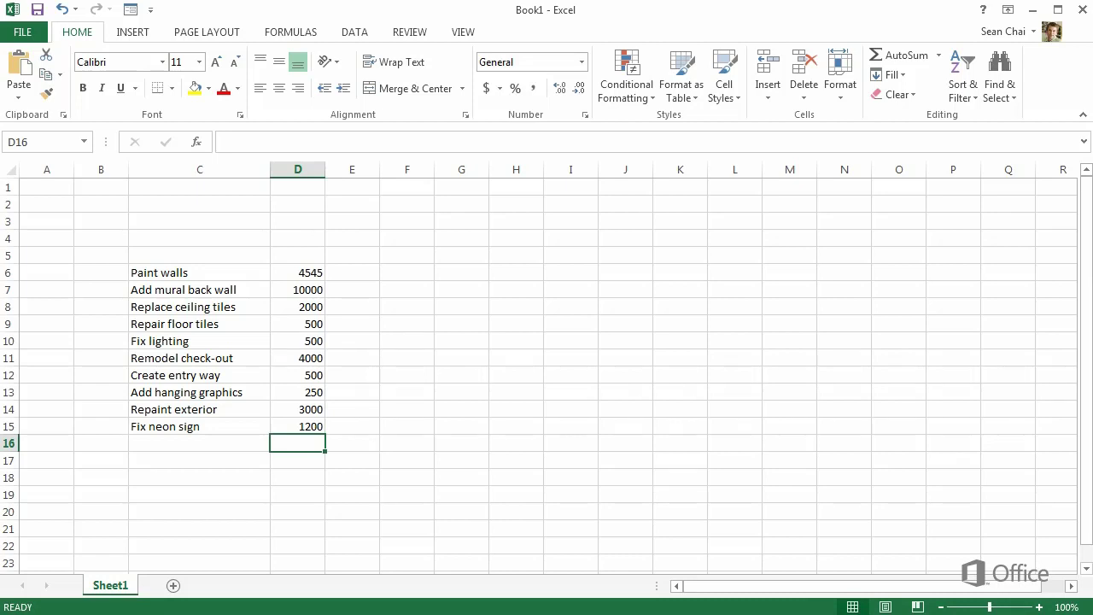
Apply the dollar Accounting number format to the costs in D6:D15.
click(291, 276)
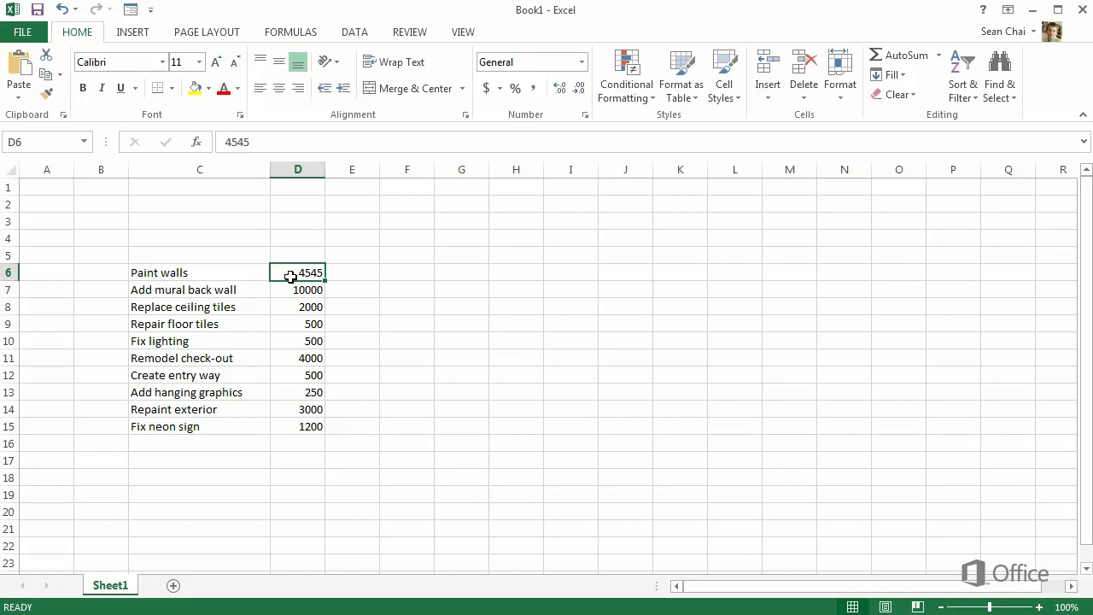
drag(290, 276, 299, 426)
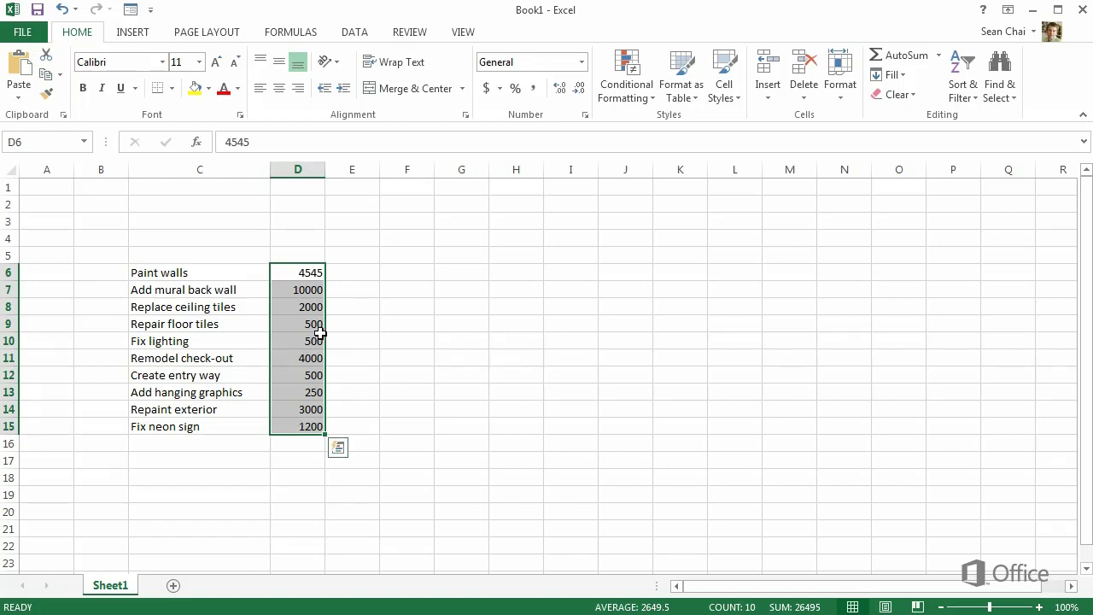
right_click(299, 277)
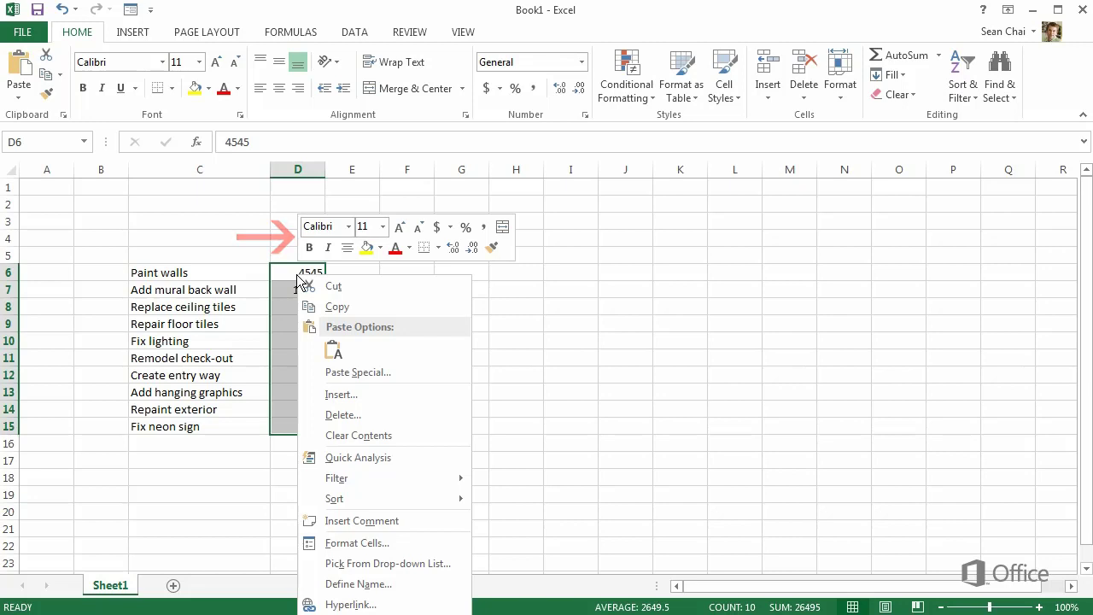
click(438, 228)
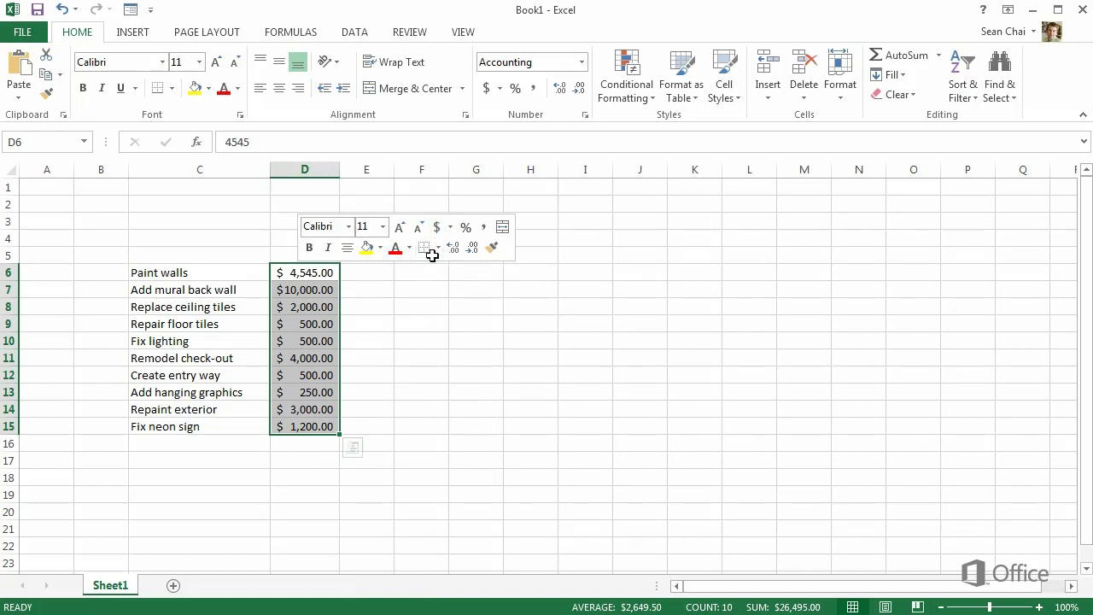
click(383, 328)
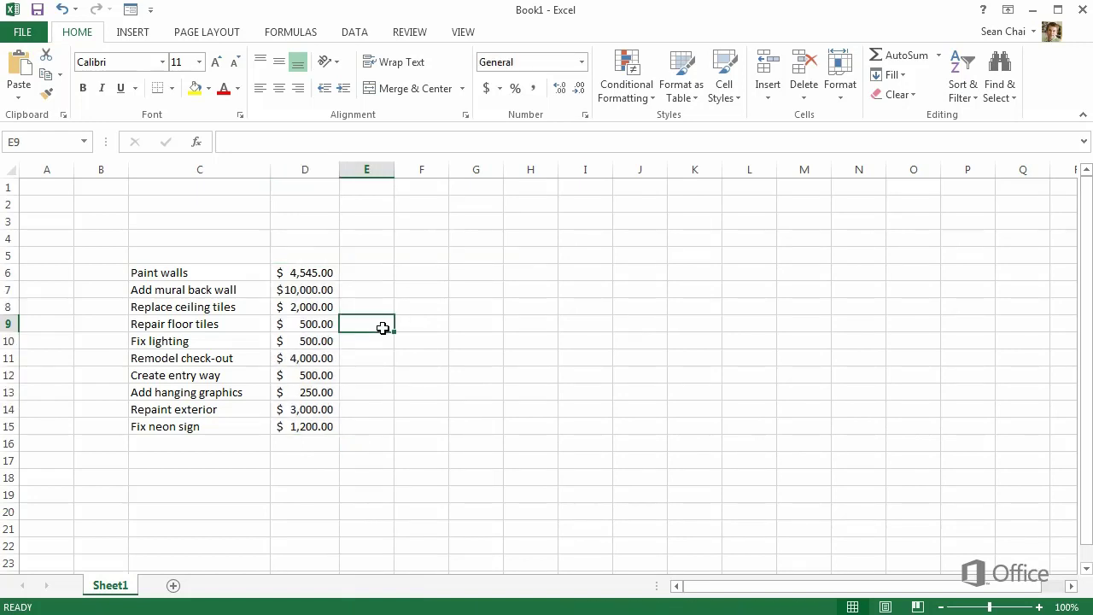
Add the column headings Work item in C5 and Estimated cost in D5.
click(258, 258)
text(Work item)
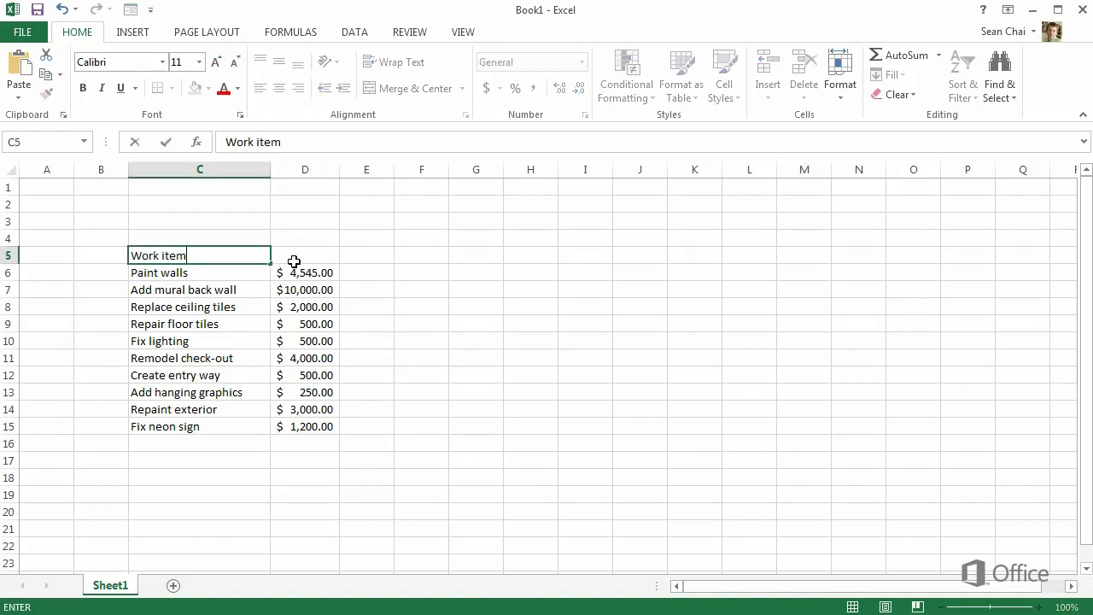
click(292, 258)
text(Estimated cost)
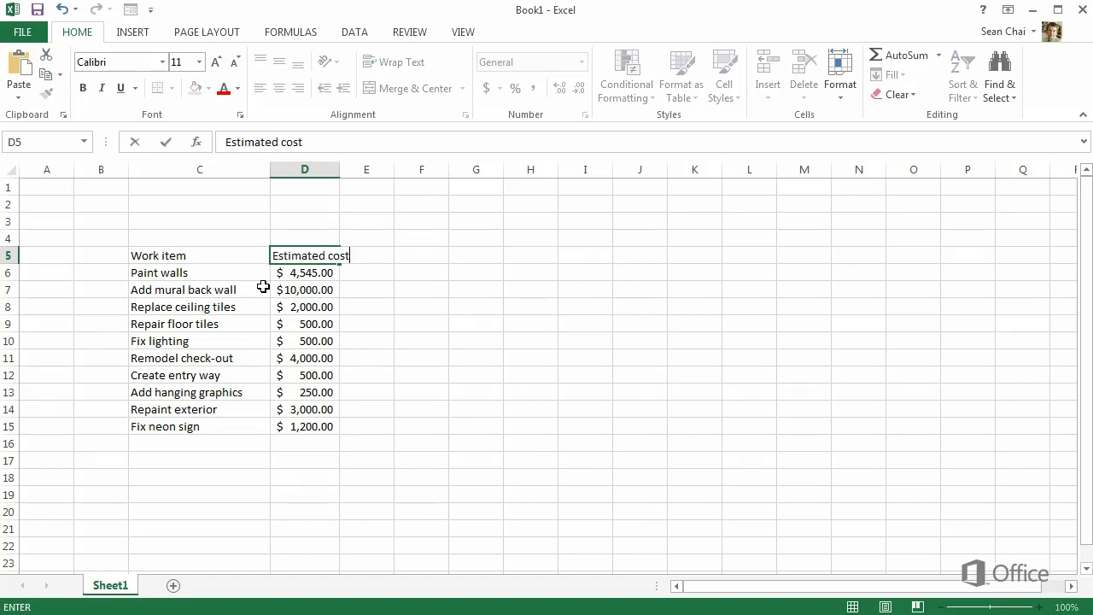
key(Return)
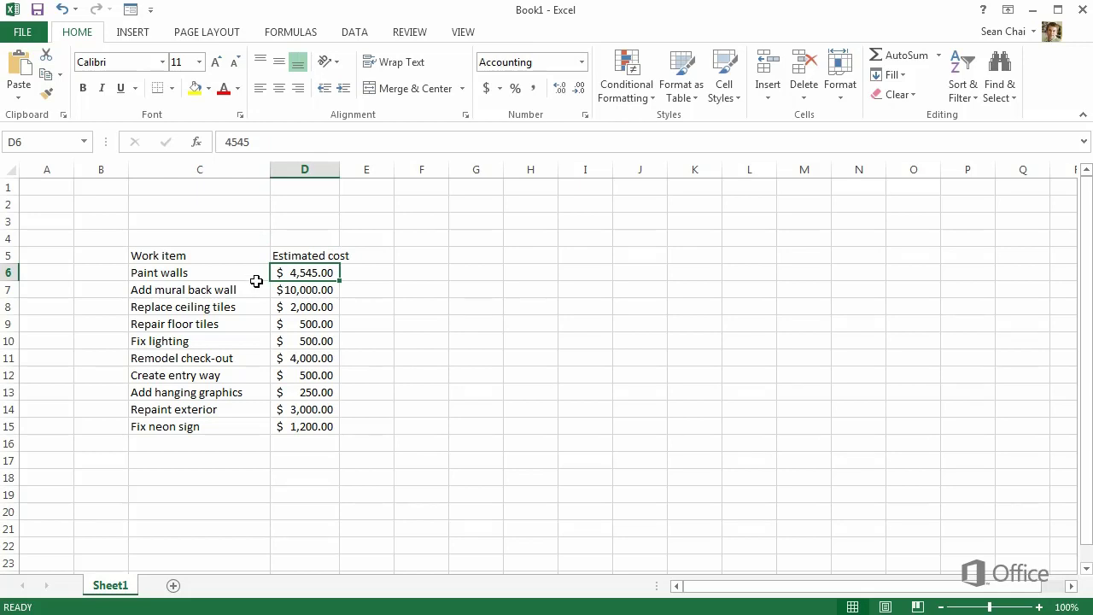
Convert the range C5:D15, including its headings, into a table using Quick Analysis.
click(186, 257)
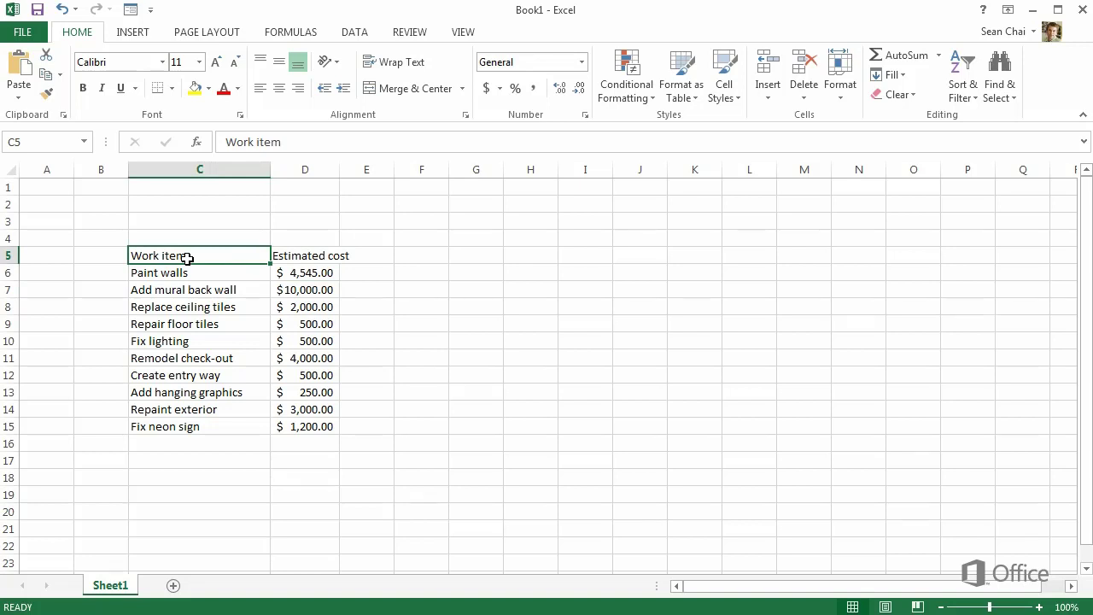
drag(186, 257, 299, 431)
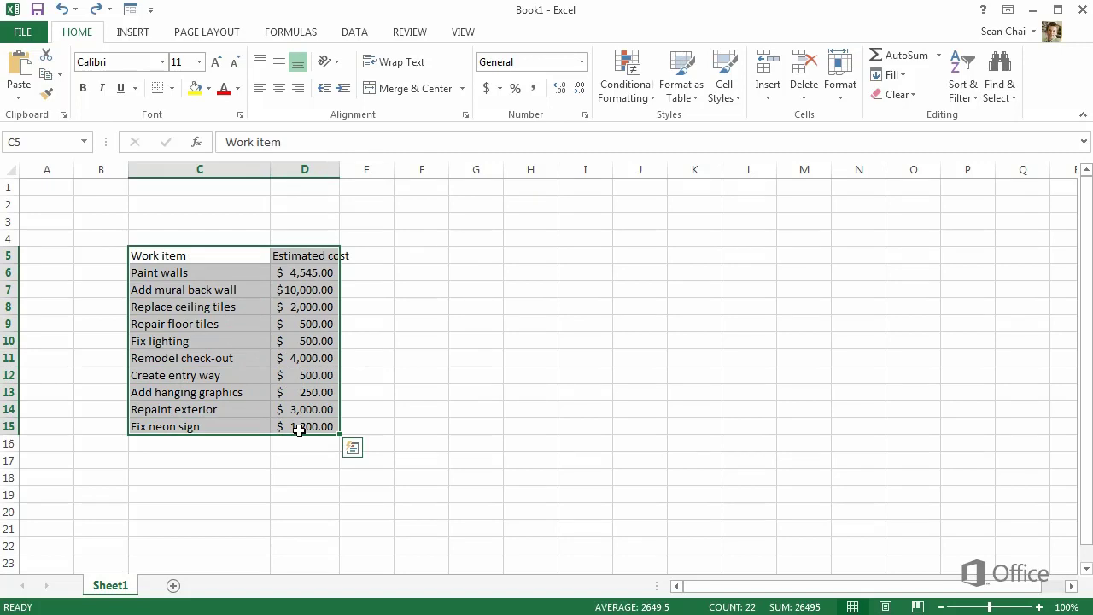
click(349, 450)
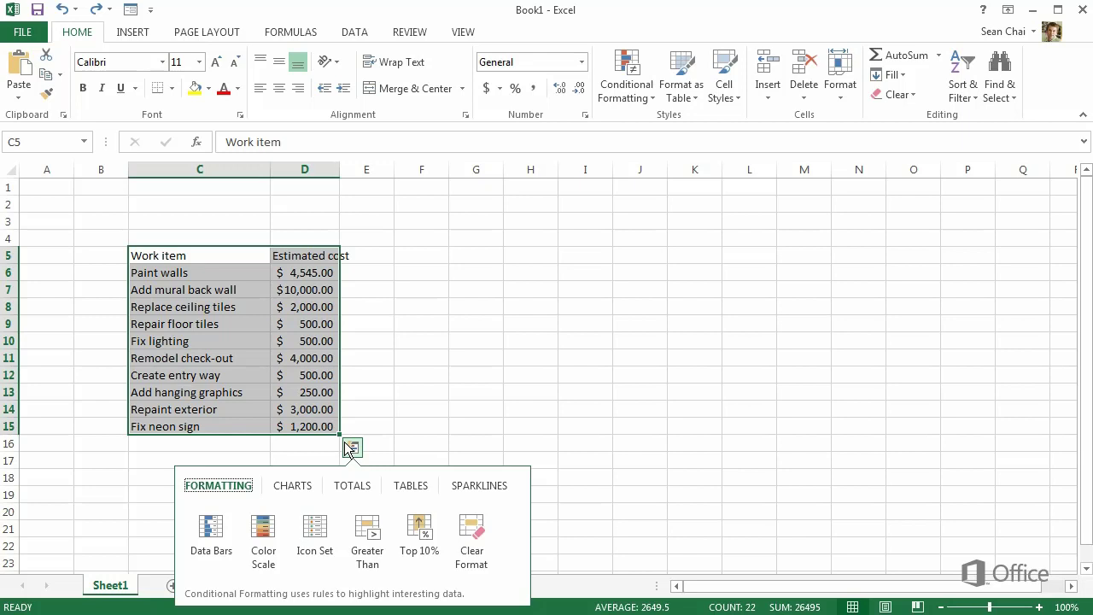
click(404, 488)
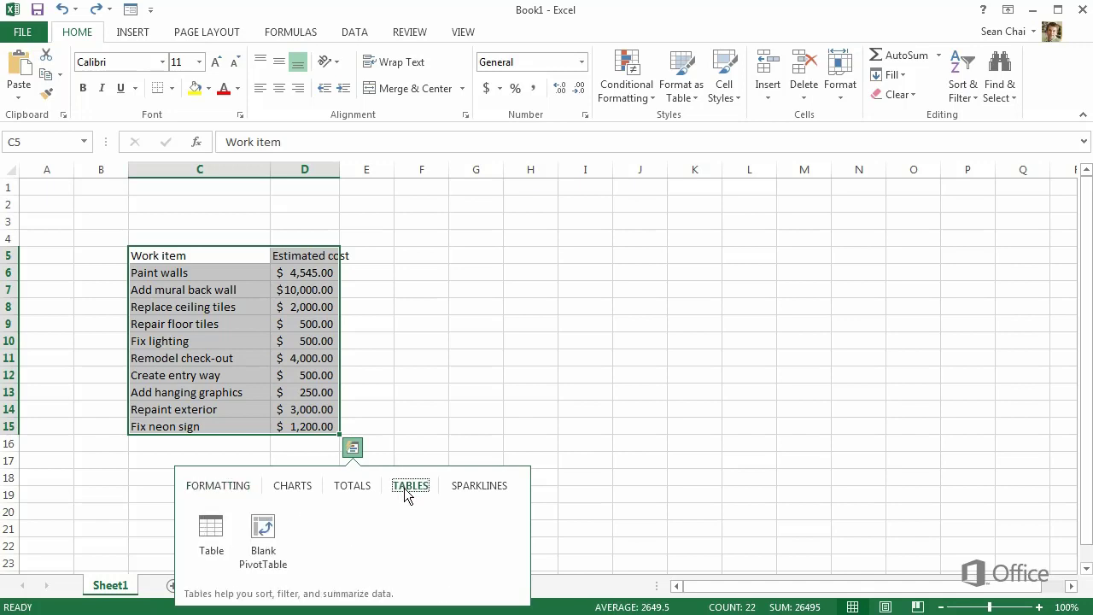
click(227, 524)
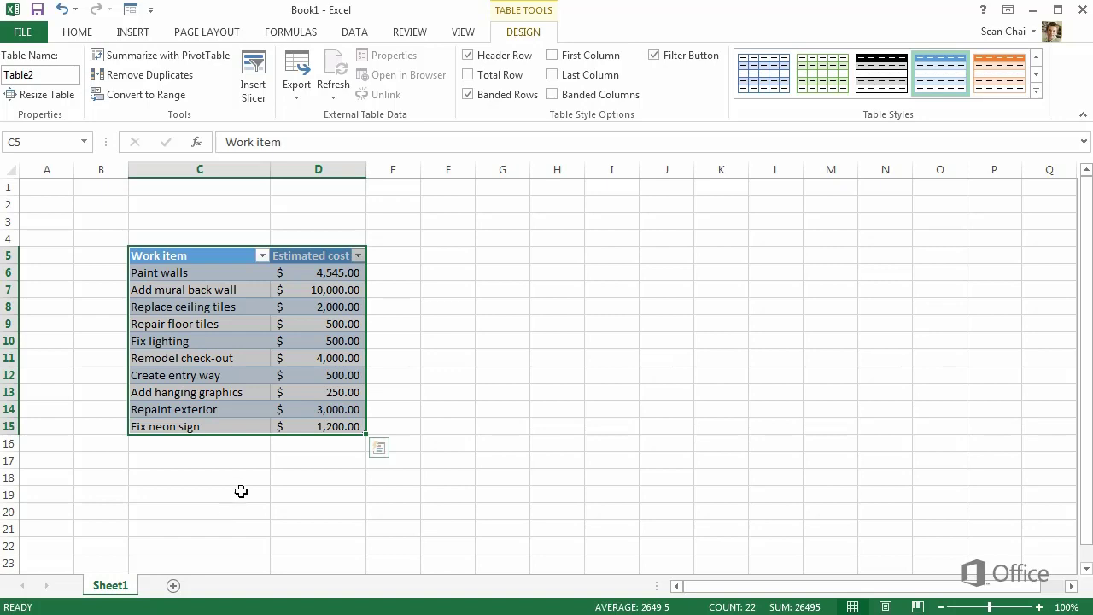
Add a total row to the table and switch its banded rows off and back on.
click(263, 258)
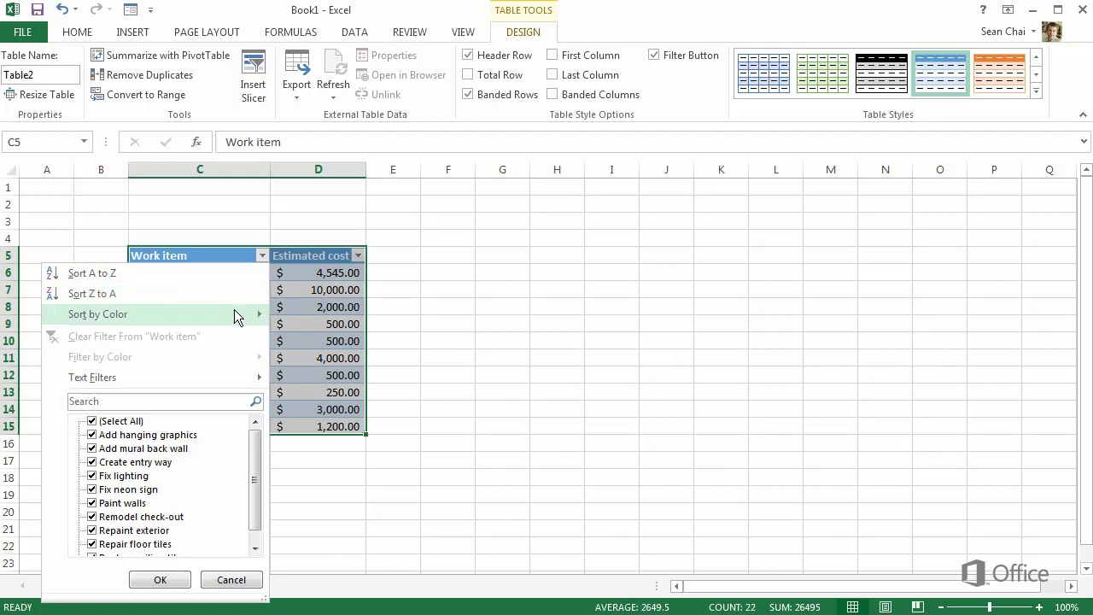
mouse_move(234, 313)
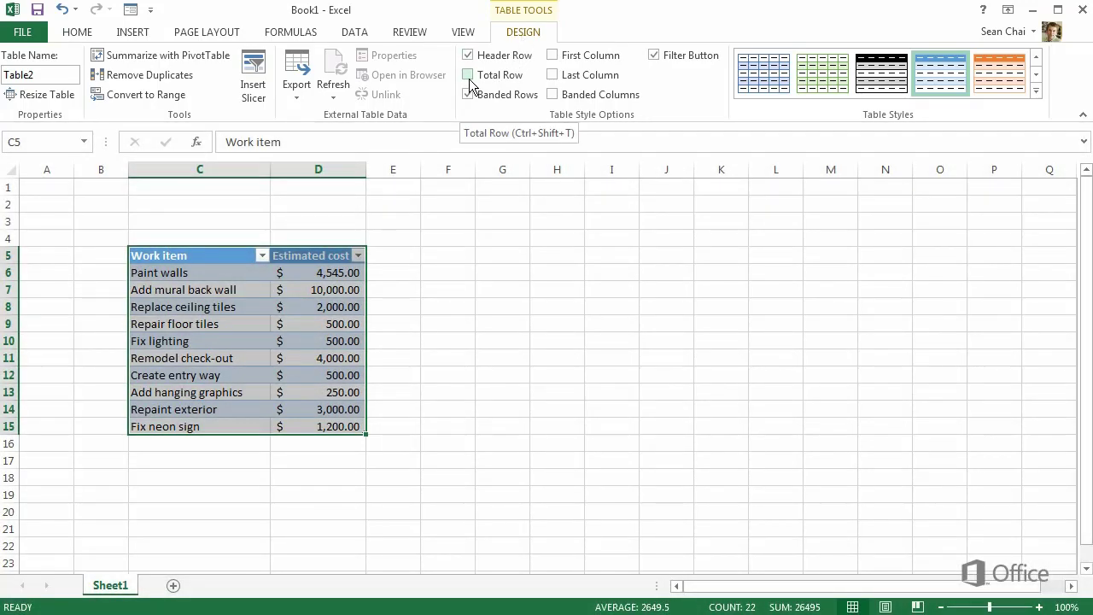
click(469, 76)
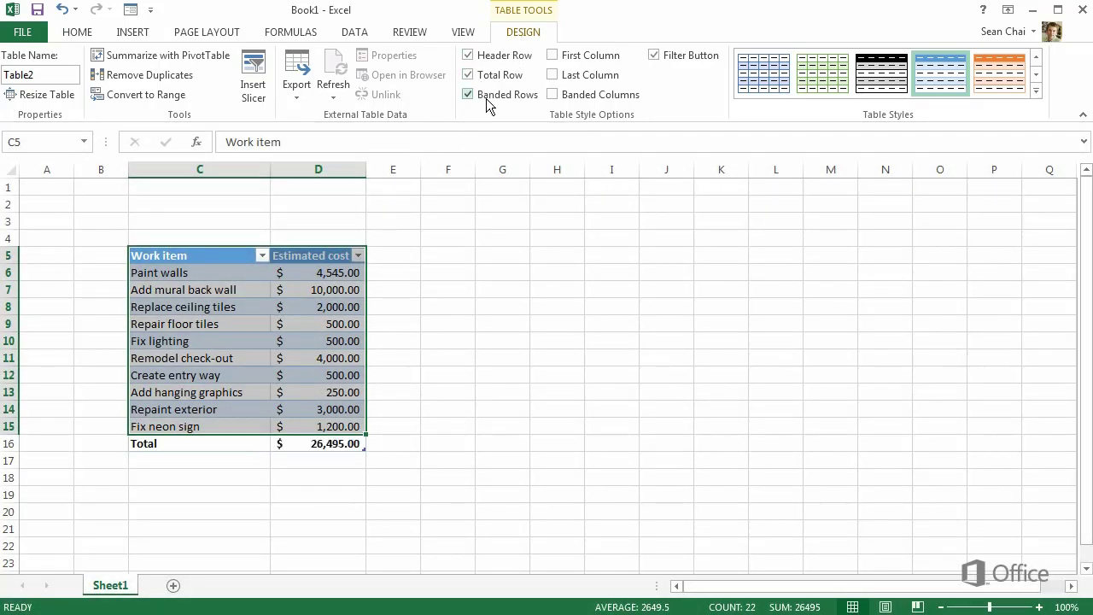
click(470, 92)
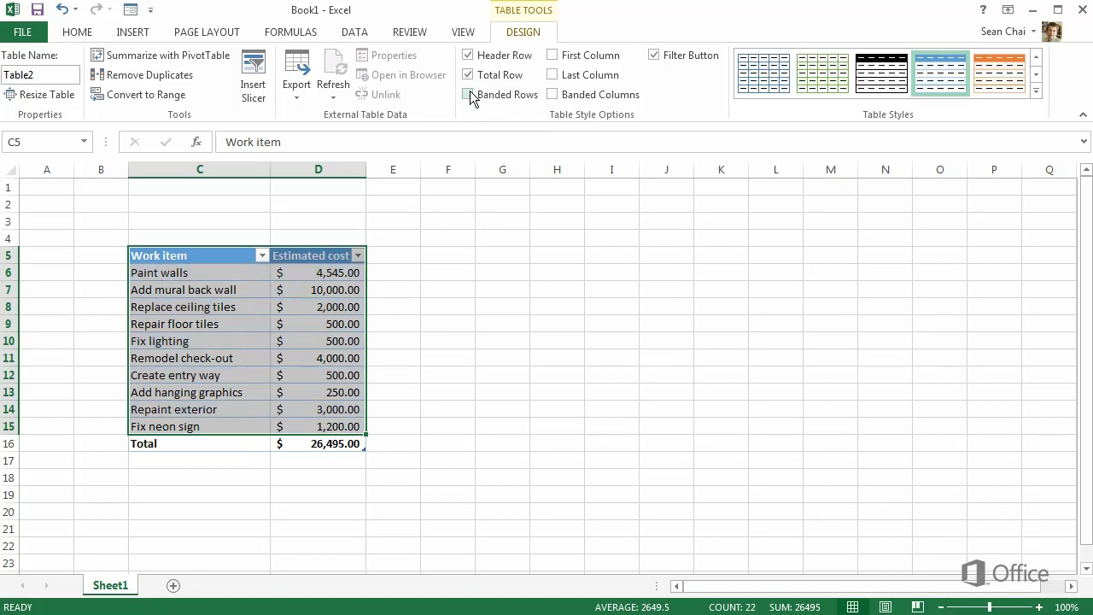
click(470, 92)
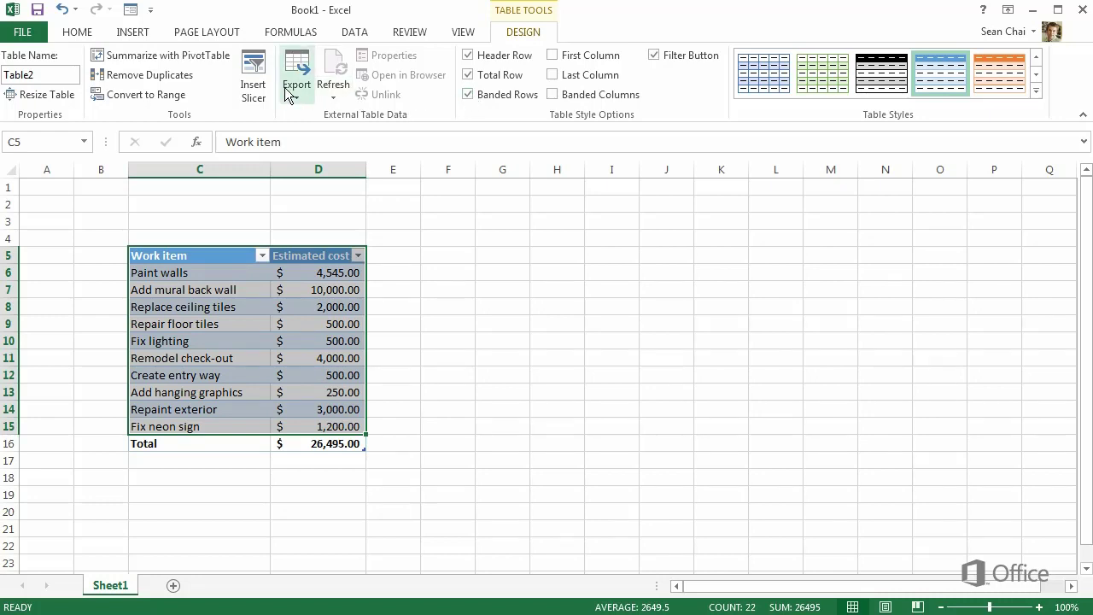
click(94, 33)
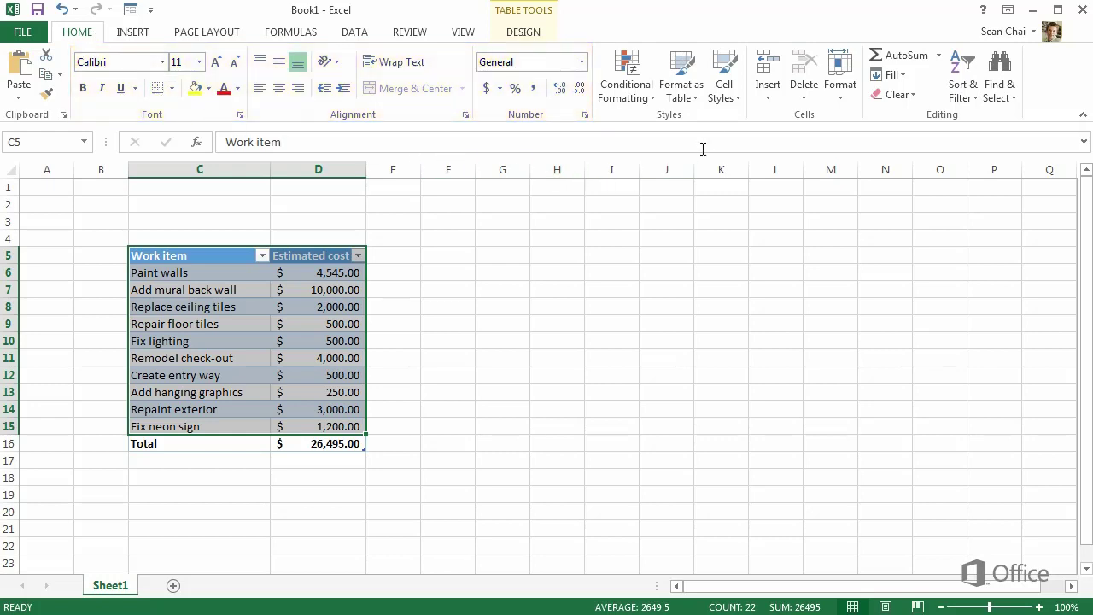
click(726, 94)
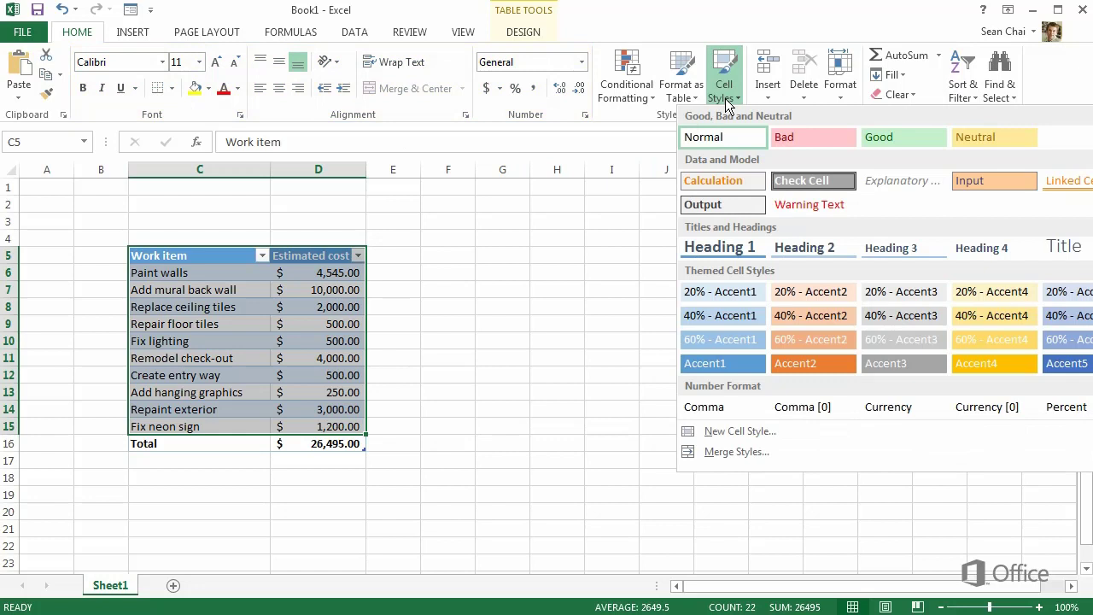
click(725, 98)
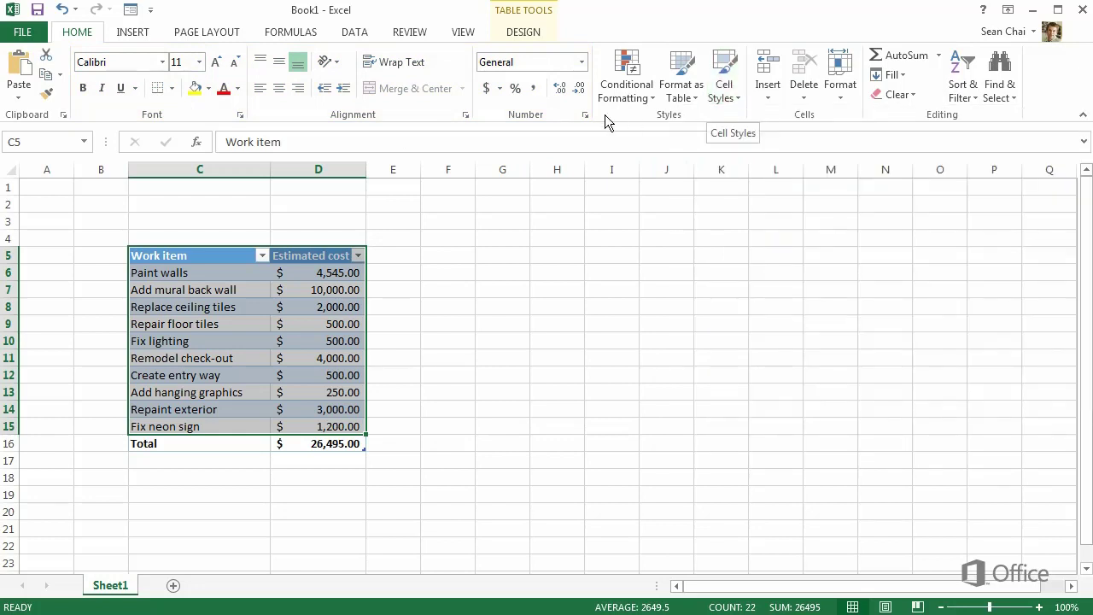
click(133, 34)
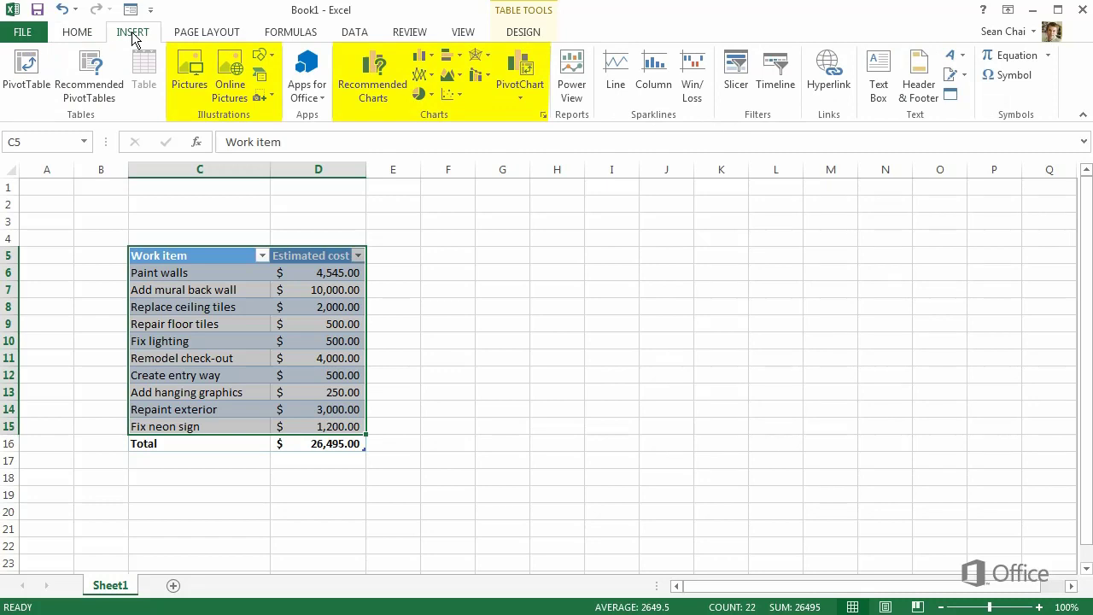
Review the page layout, formula, data and table design commands, comparing those offered with D2 selected outside the table and D7 inside it.
click(197, 38)
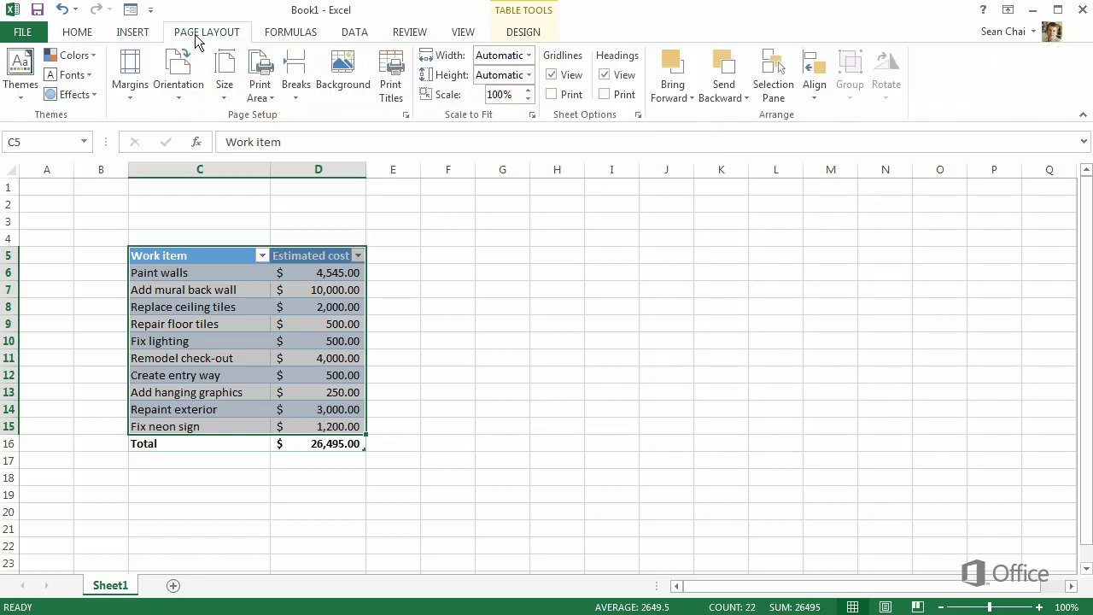
click(278, 41)
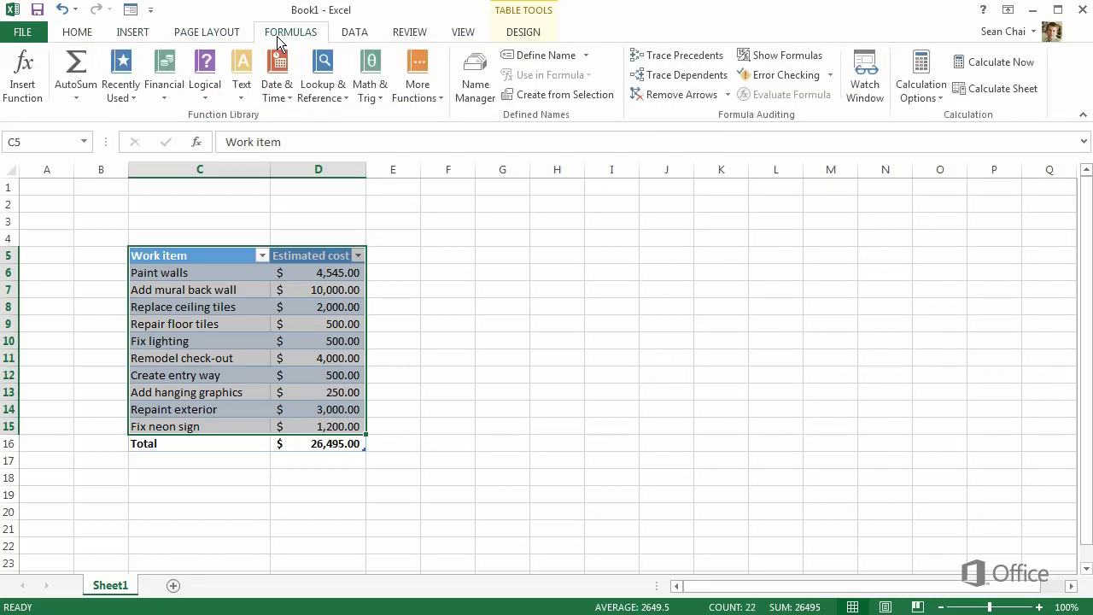
click(350, 39)
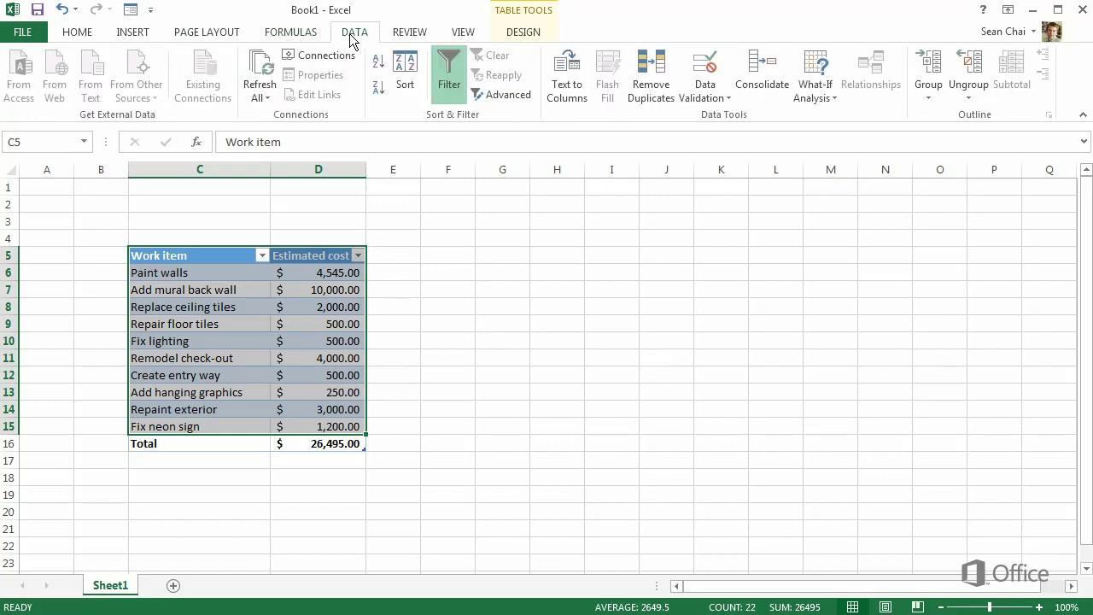
click(524, 36)
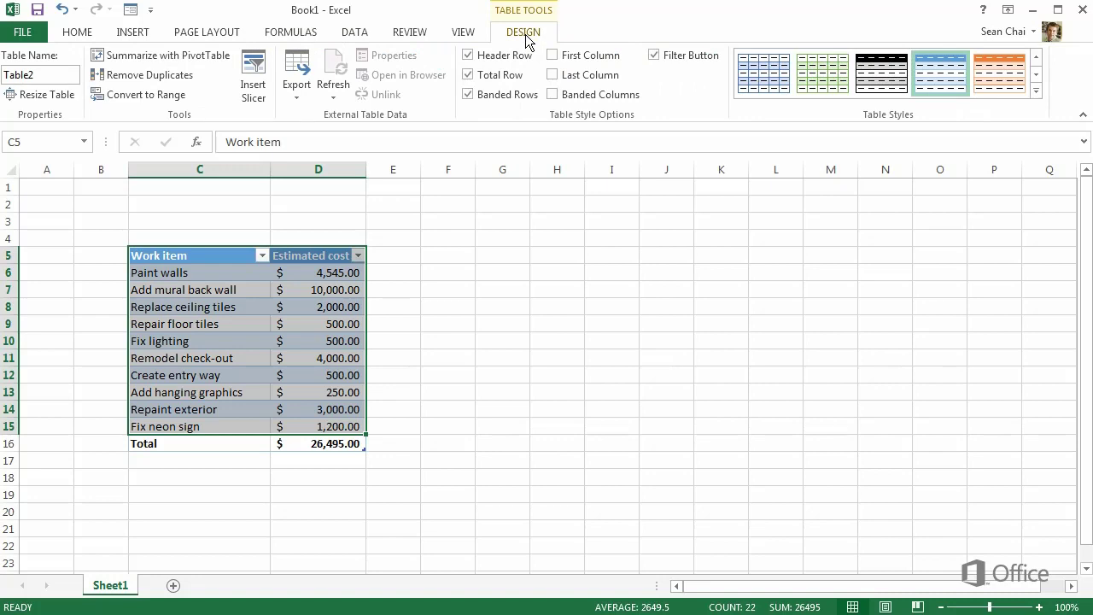
click(364, 203)
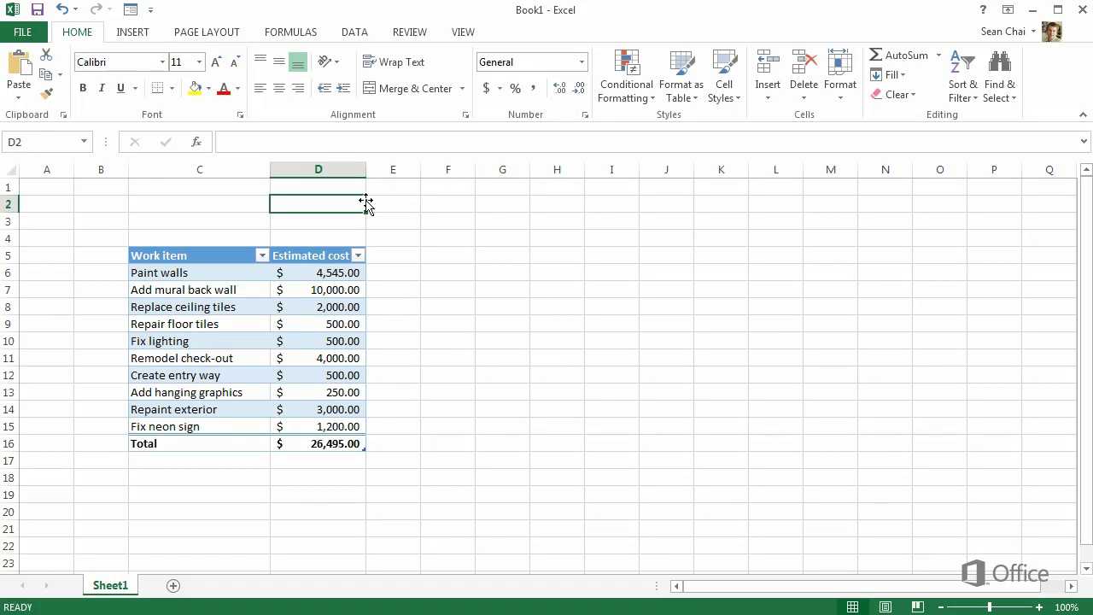
click(272, 287)
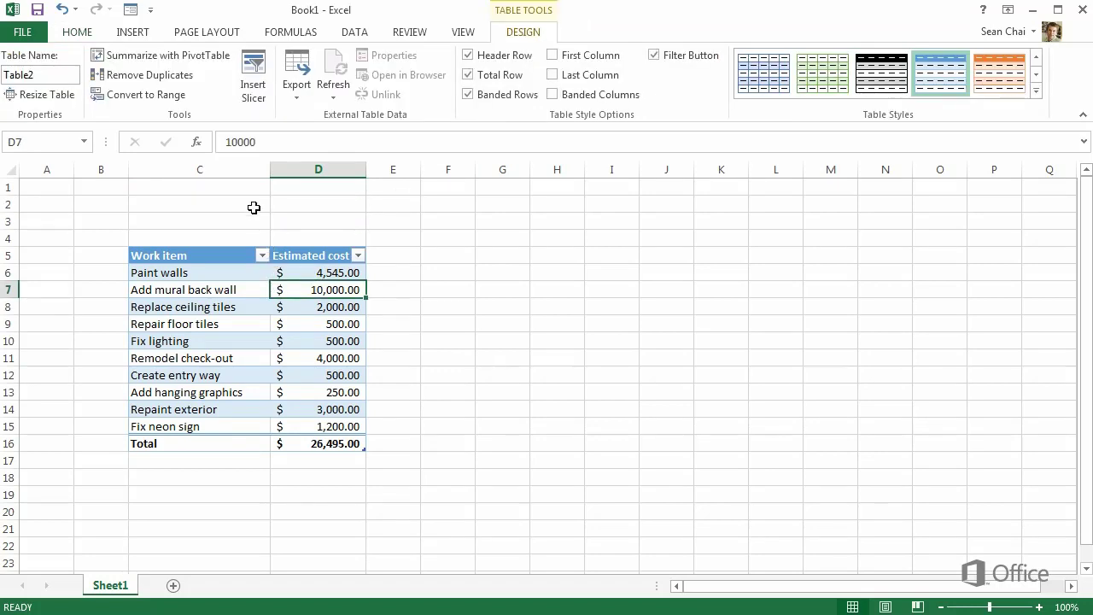
Examine the commands for inserting objects and the PivotChart choices, without inserting anything.
click(142, 37)
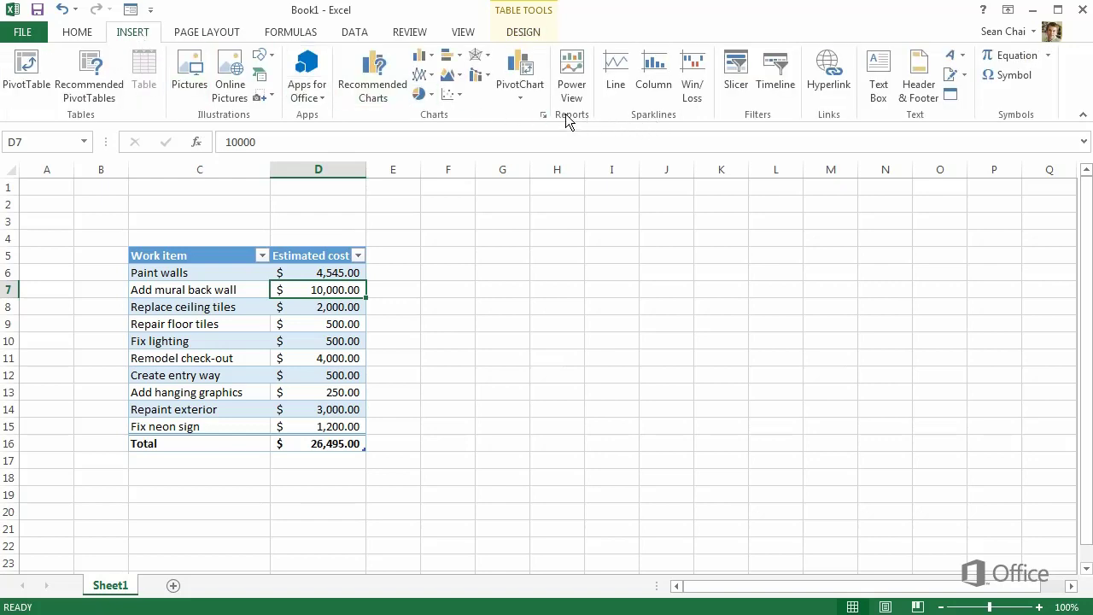
click(514, 98)
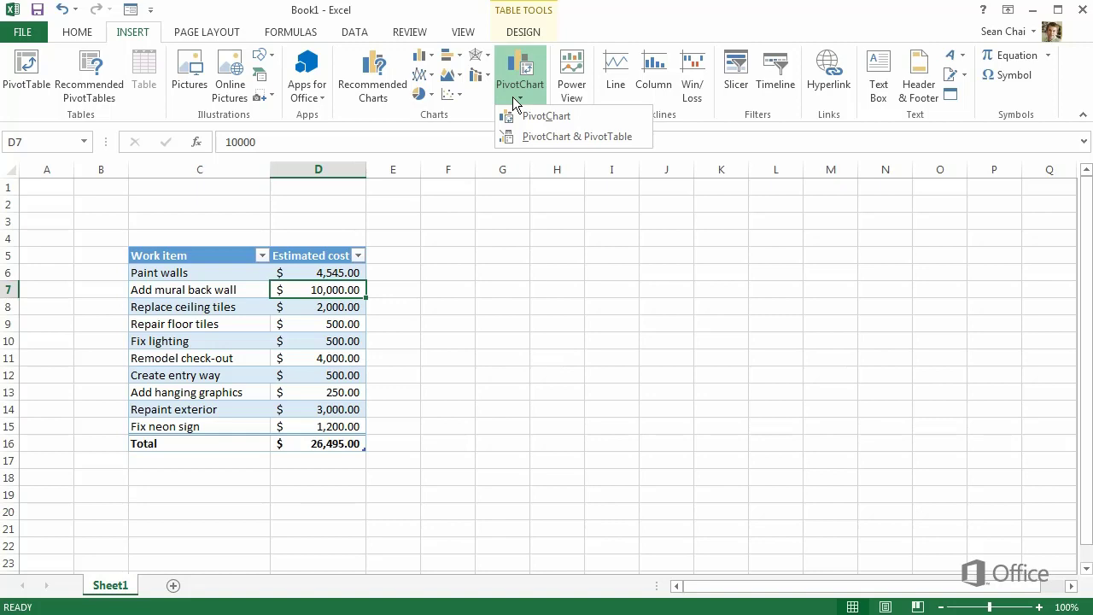
key(Escape)
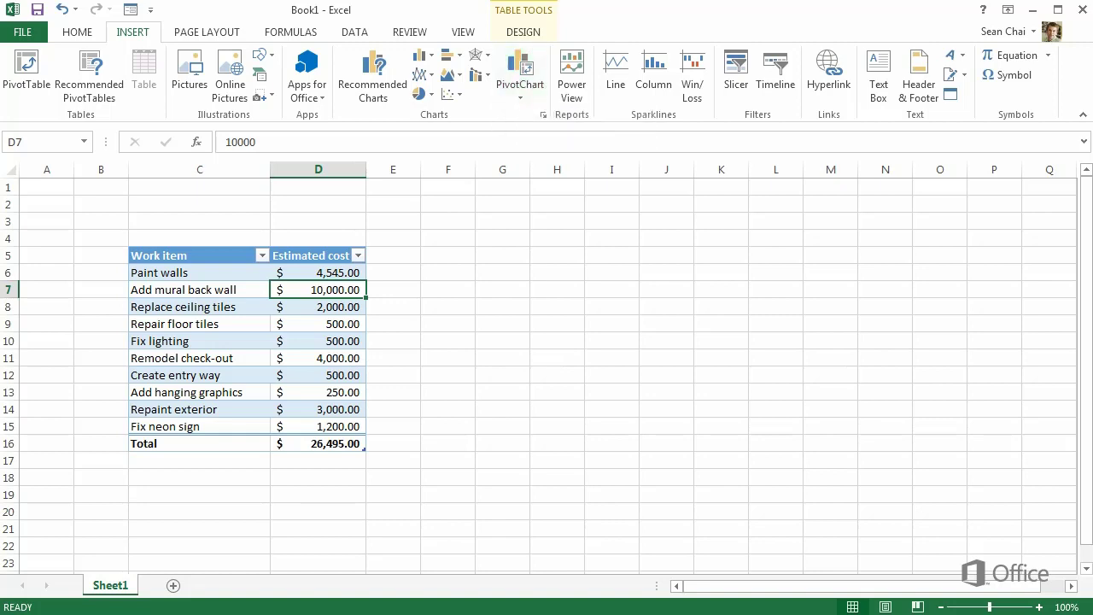